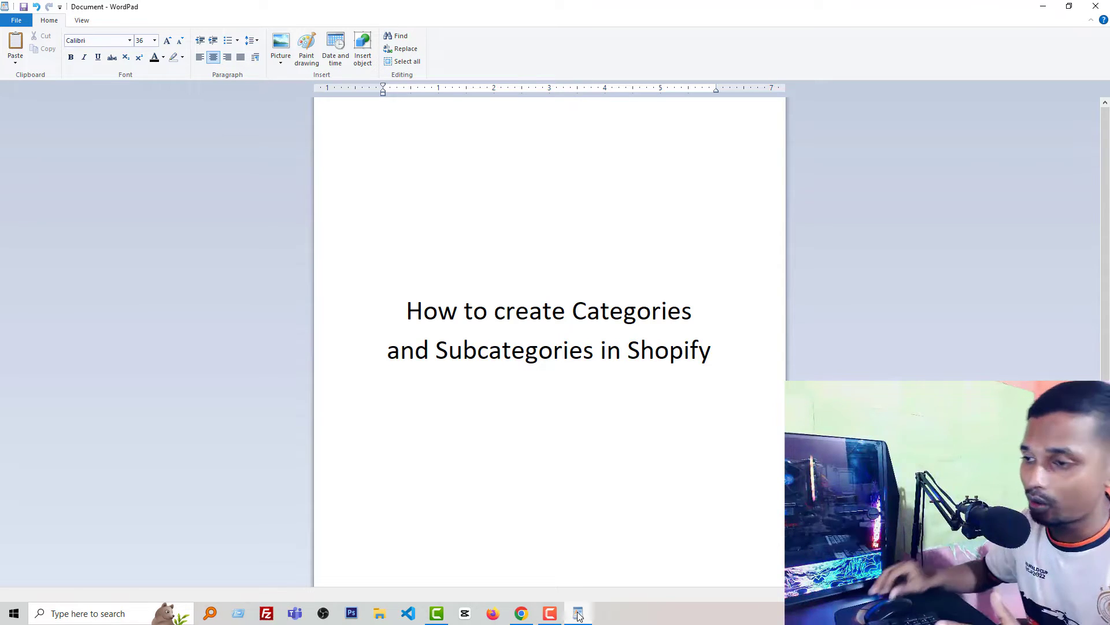
Switch from the WordPad title page to the Shopify admin home in Chrome.
click(521, 613)
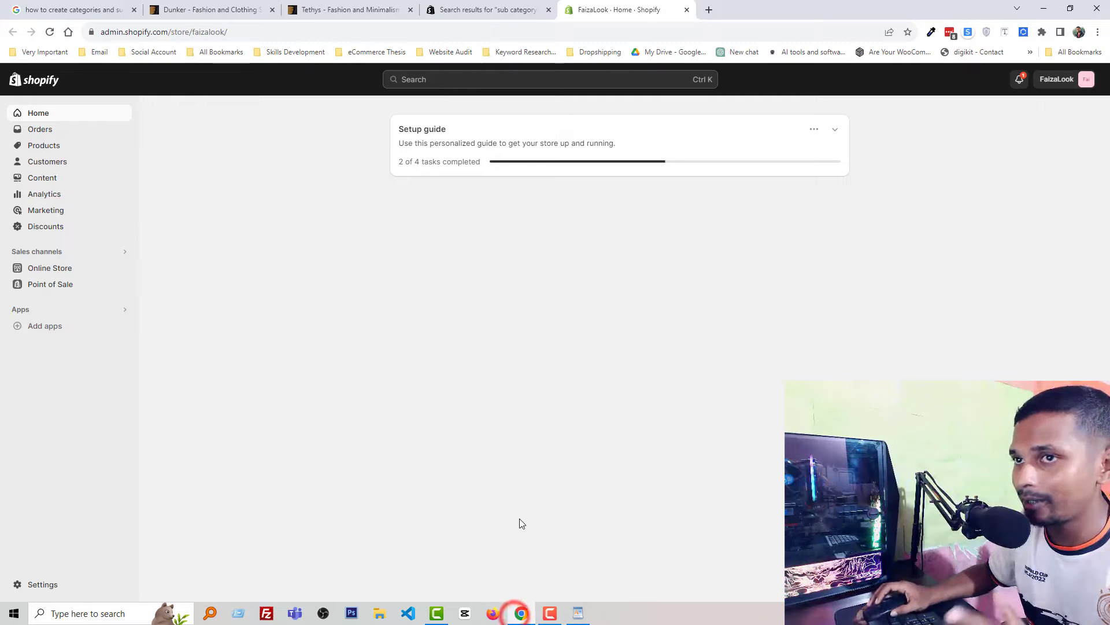
Check the Navigation menus under Online Store, then go to Products > Collections.
click(50, 268)
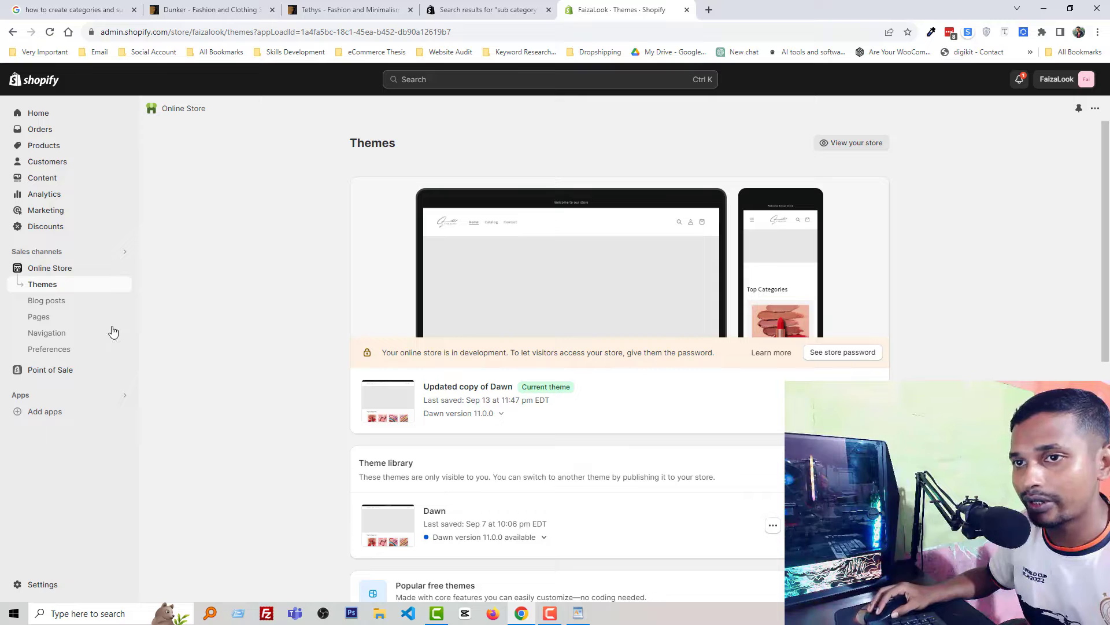
click(50, 334)
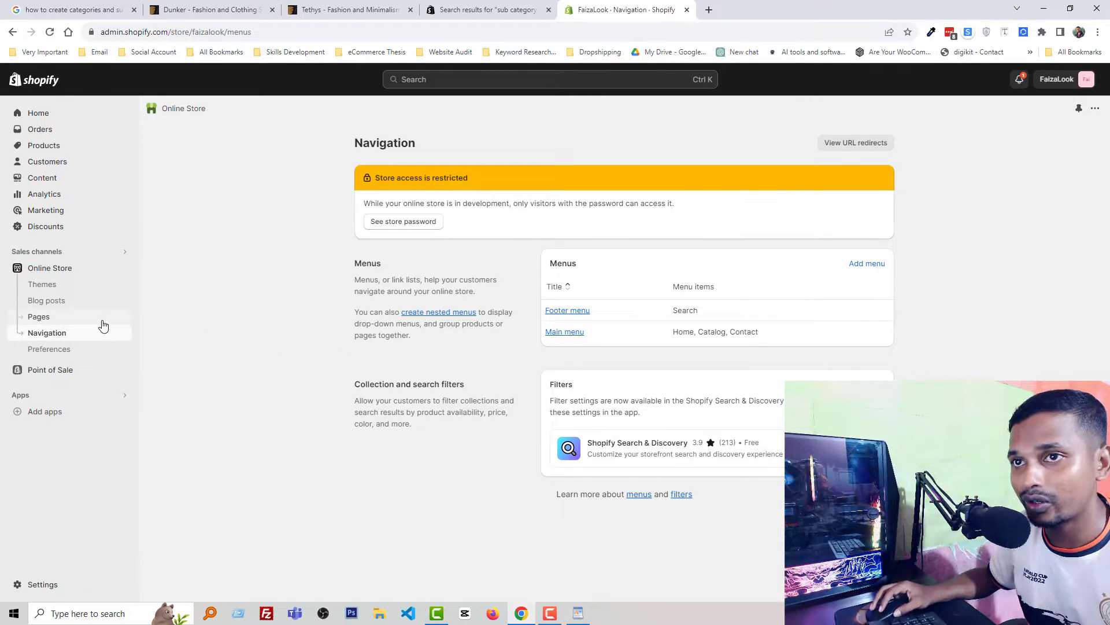
click(43, 147)
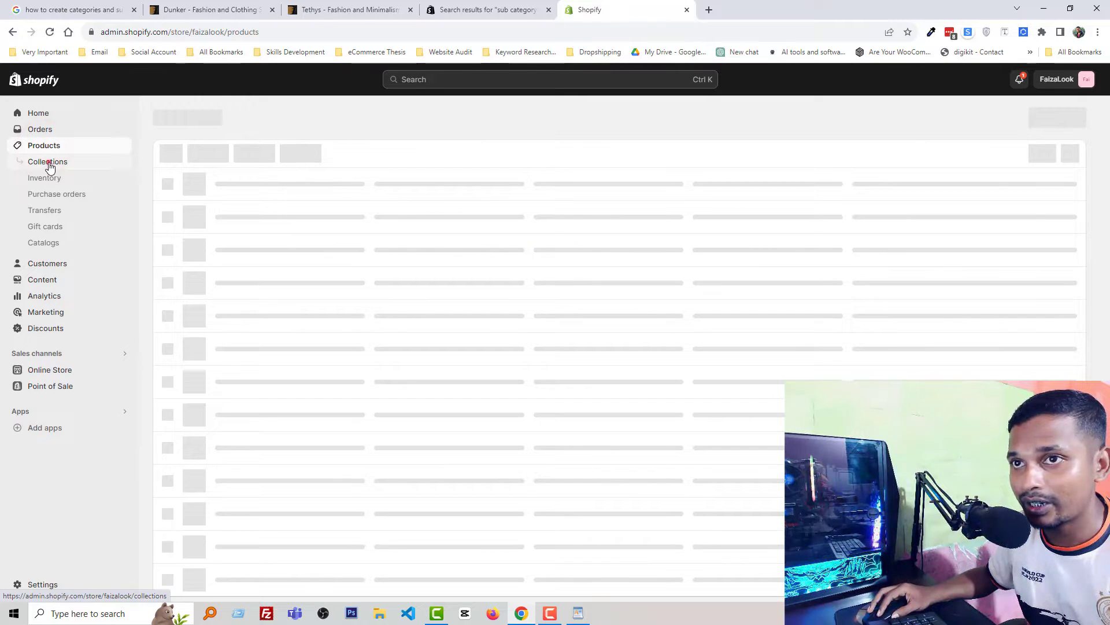
click(47, 166)
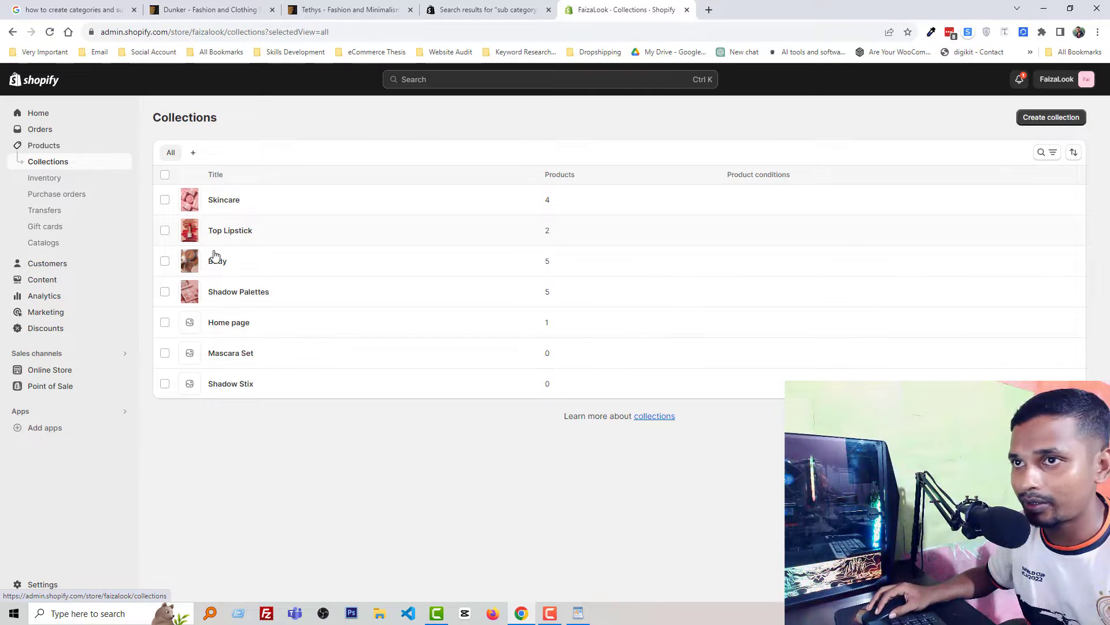
Select and deselect all seven collections, then return to Online Store > Navigation.
click(165, 175)
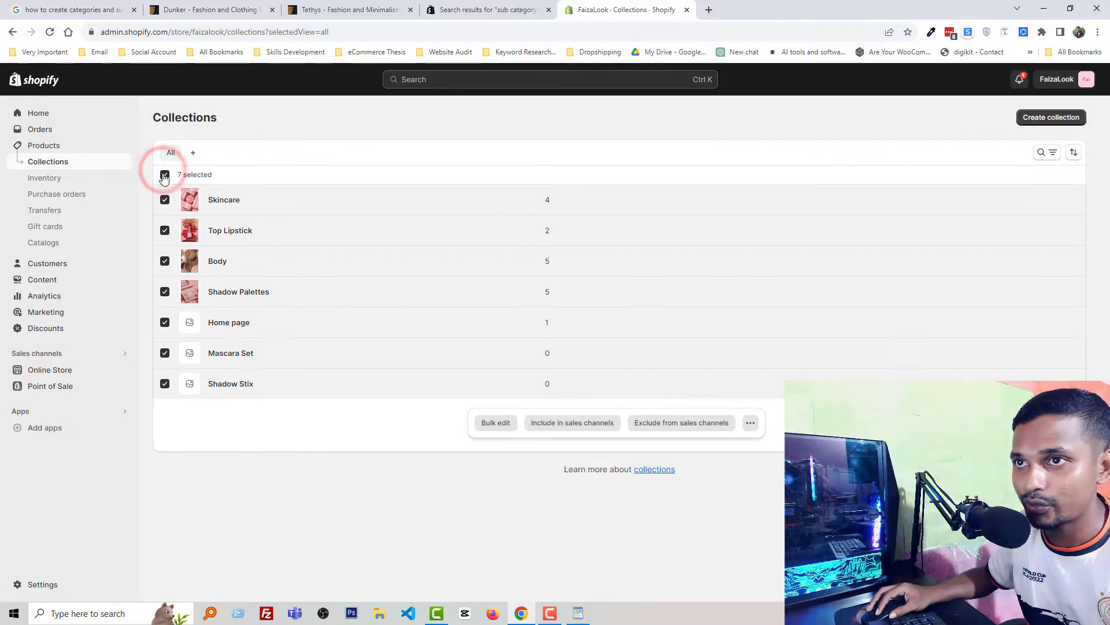
click(164, 175)
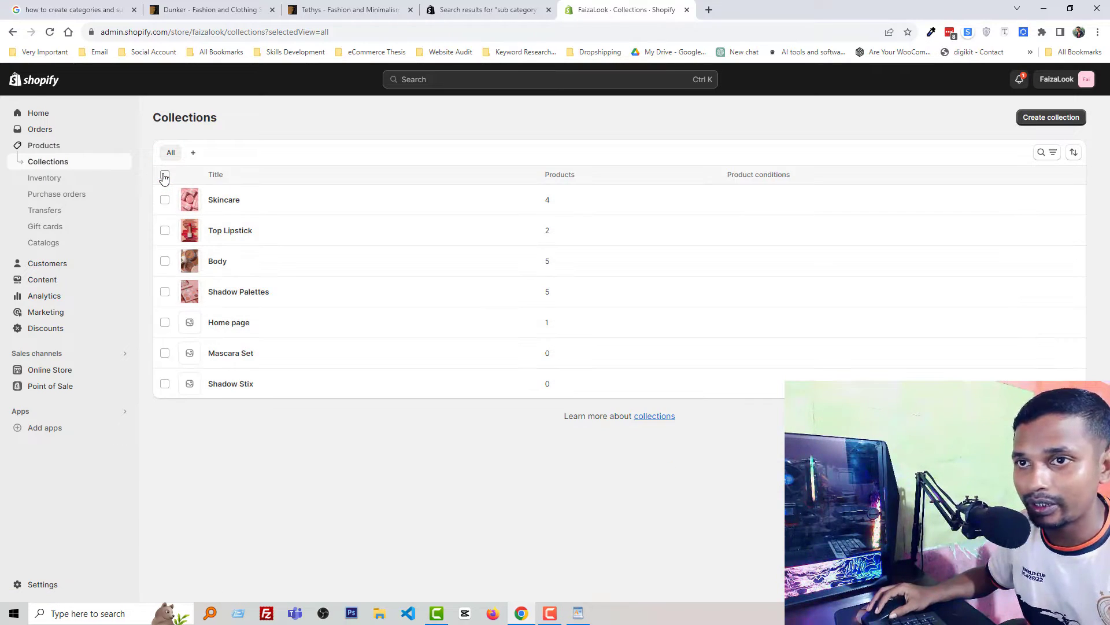
click(55, 370)
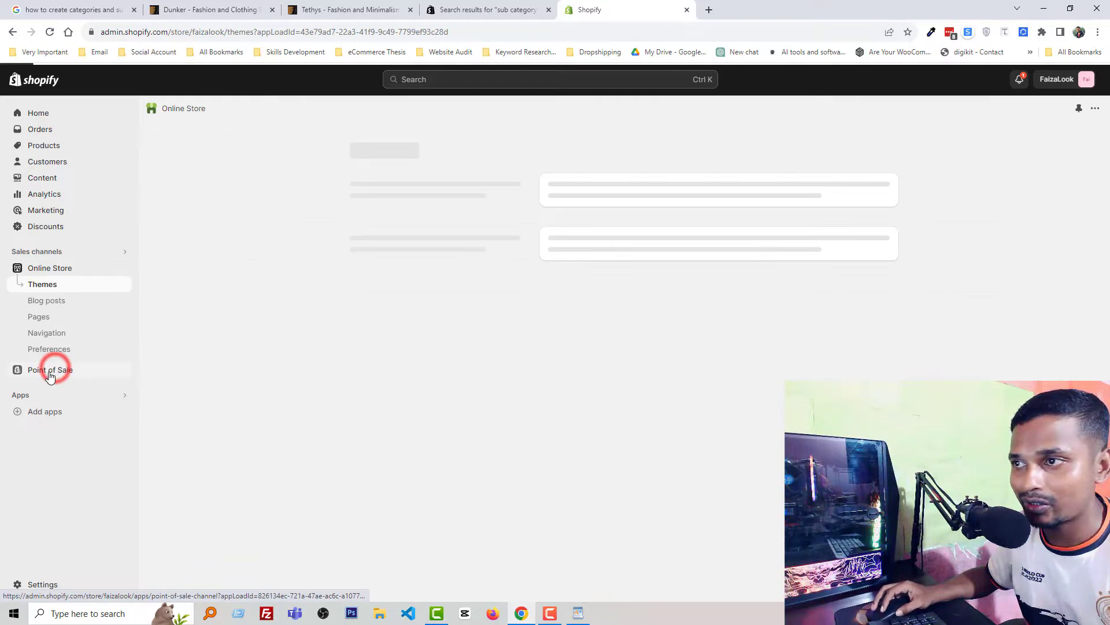
click(65, 333)
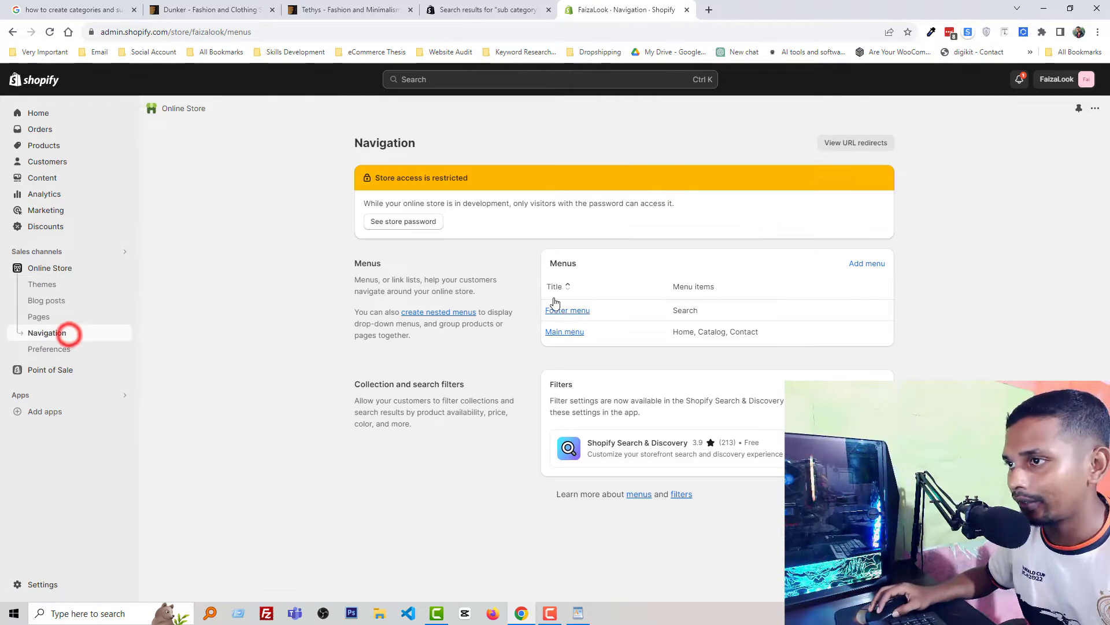
Add a Main menu item linked to Collections > Body, after Home, Catalog and Contact.
click(572, 333)
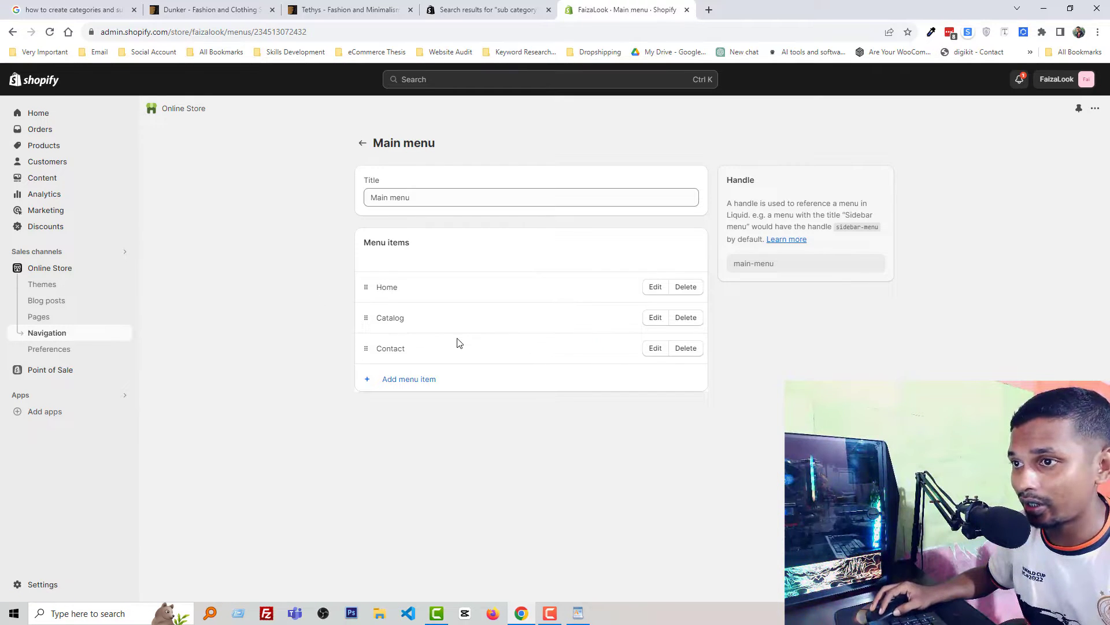
click(409, 378)
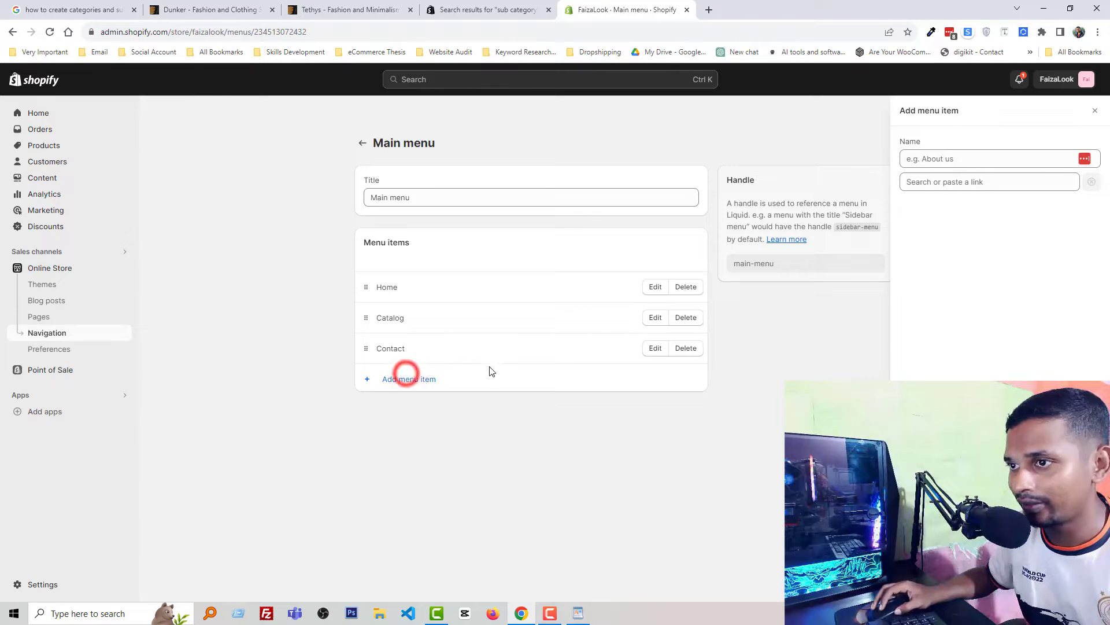
click(941, 183)
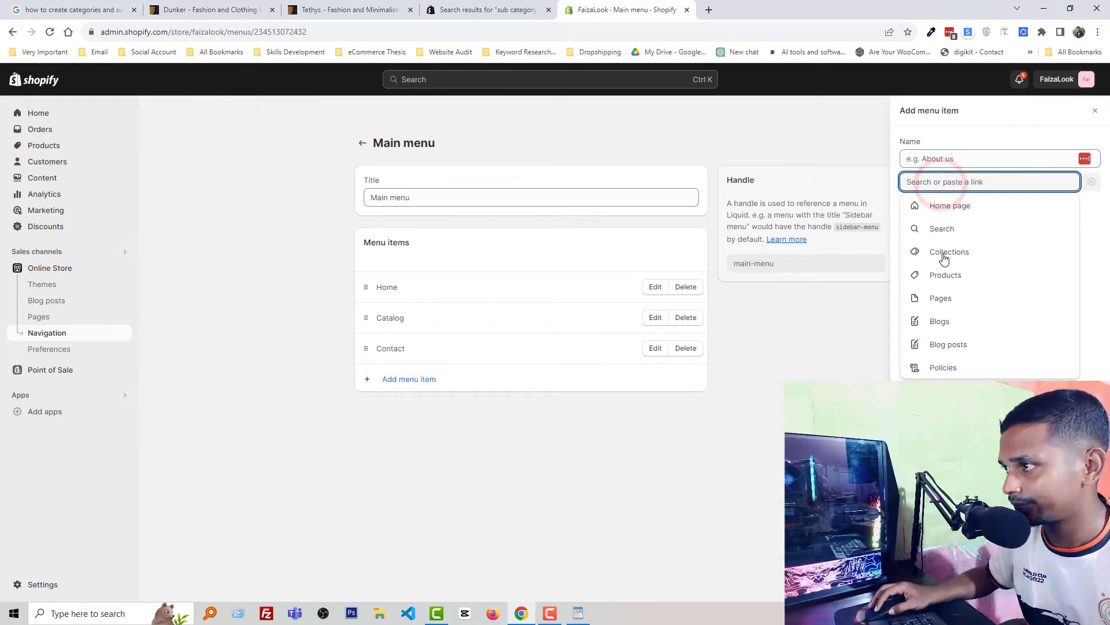
click(943, 251)
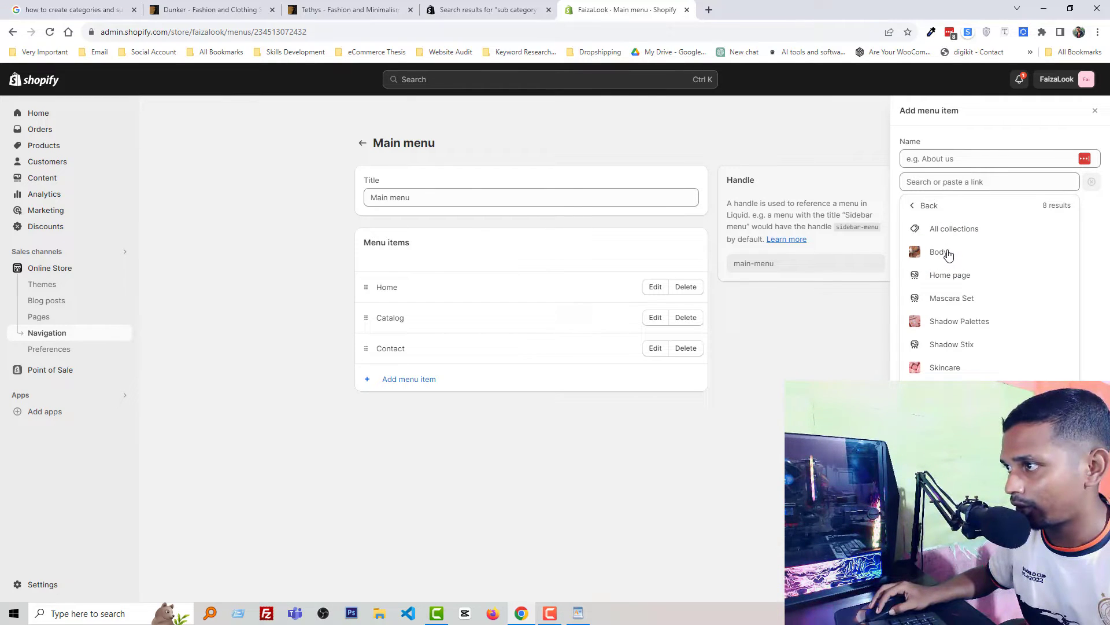
click(946, 252)
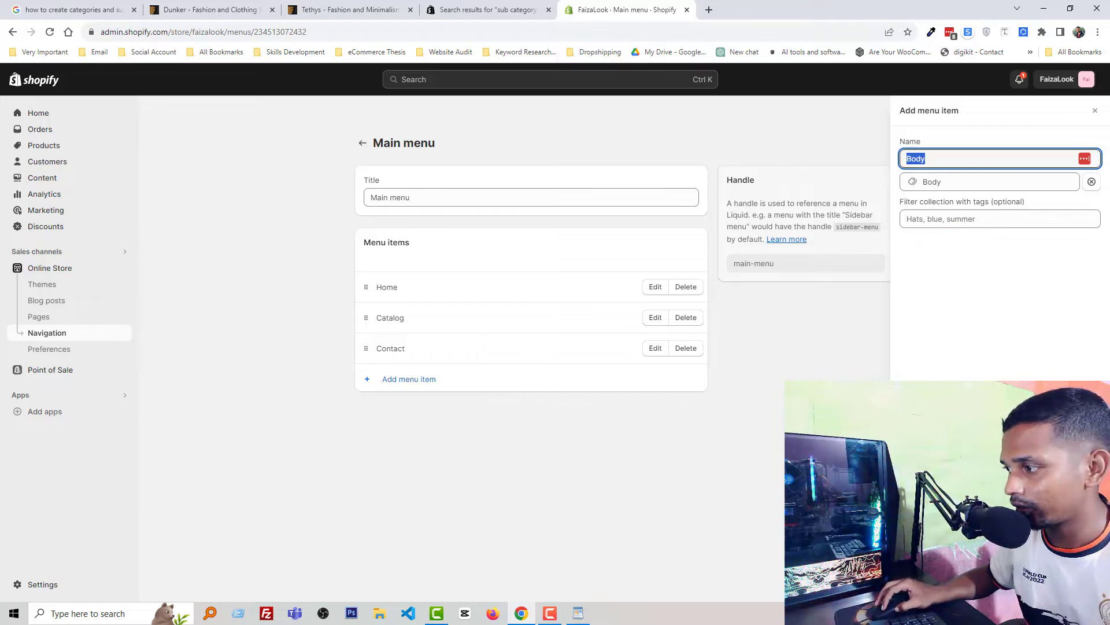
click(1086, 581)
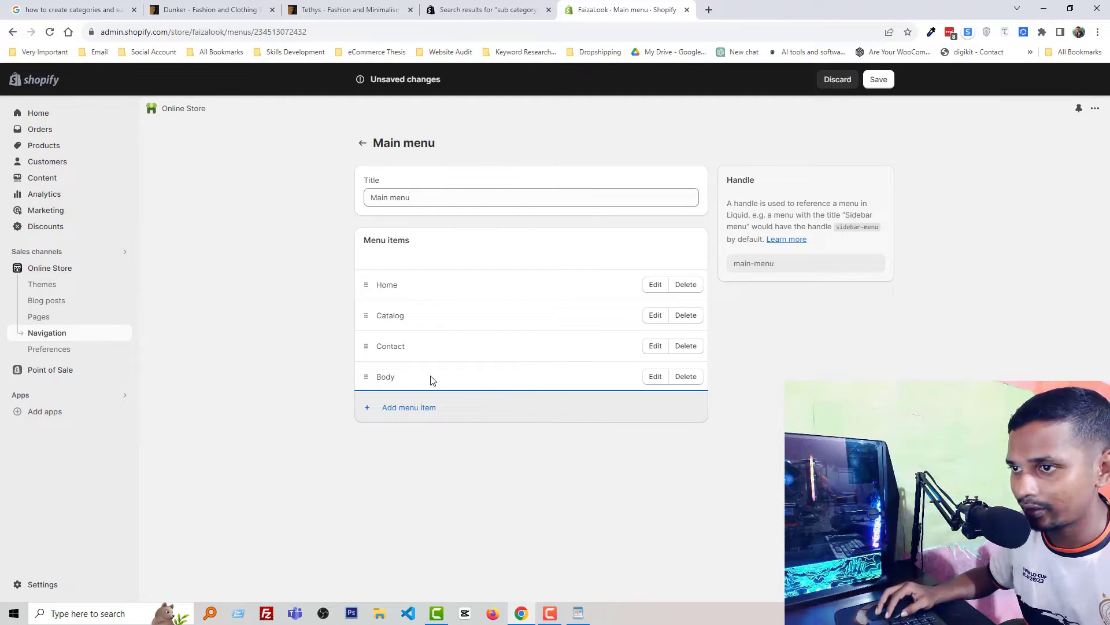
Drag the Body item under Catalog as a subcategory, then view the Tethys preview.
drag(367, 377, 383, 348)
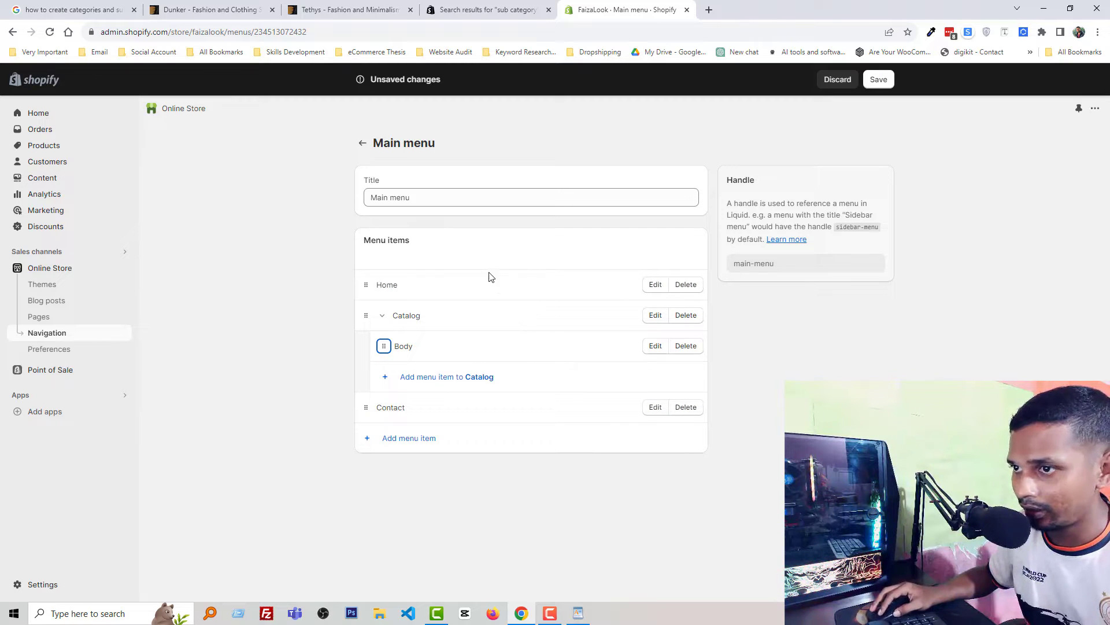
click(308, 318)
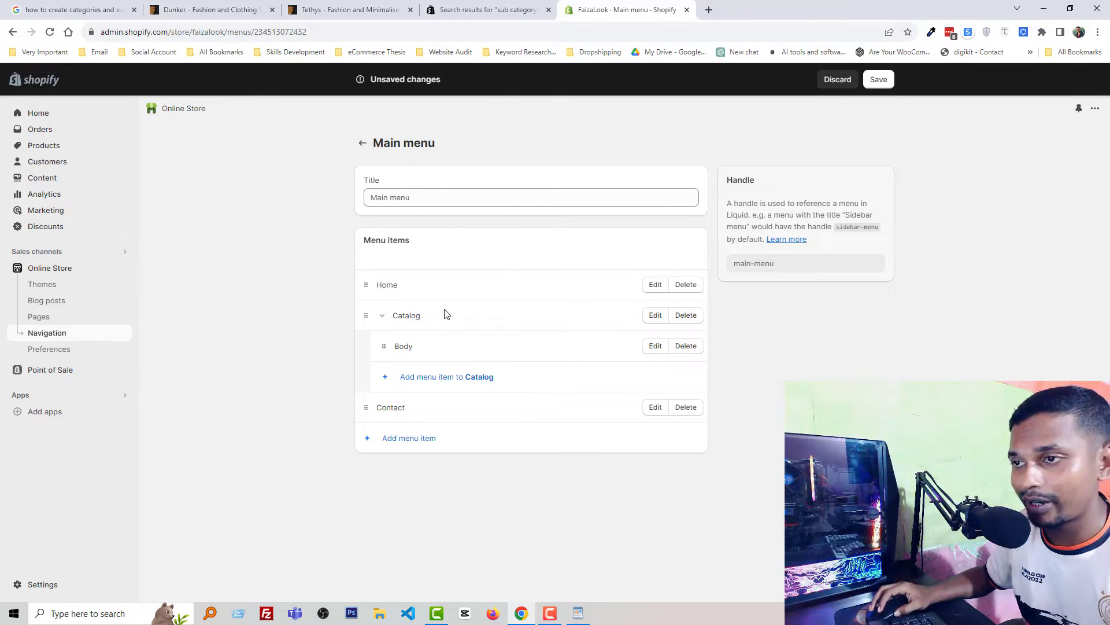
click(350, 10)
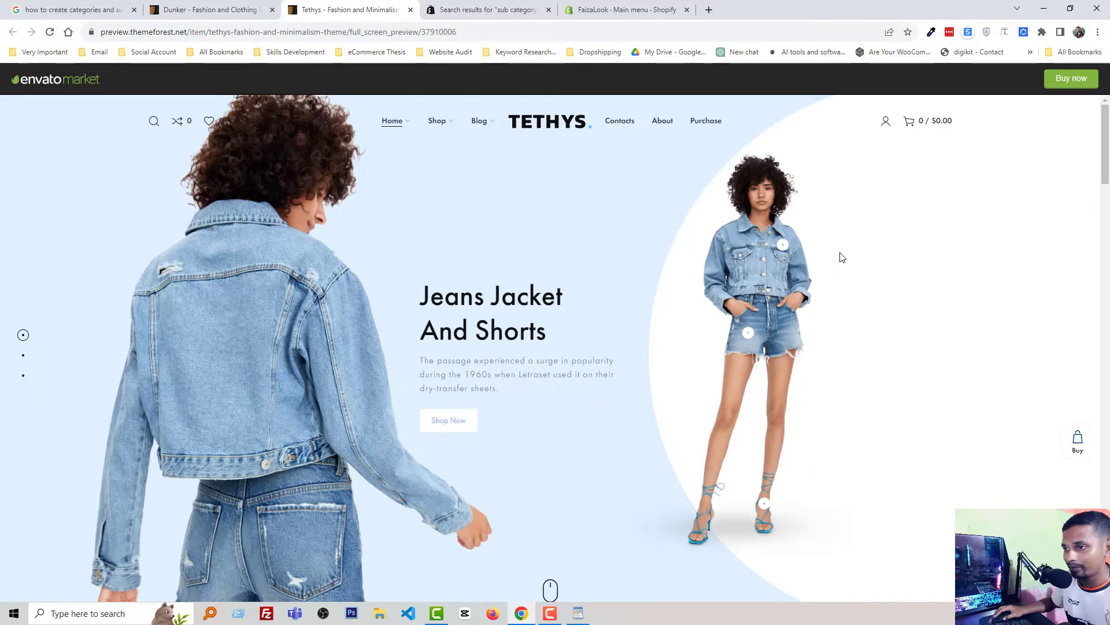
Show the Tethys category cards' subcategory dropdowns for Woman, Man, Kids and Accessories.
scroll(838, 257, down, 5)
scroll(829, 257, down, 1)
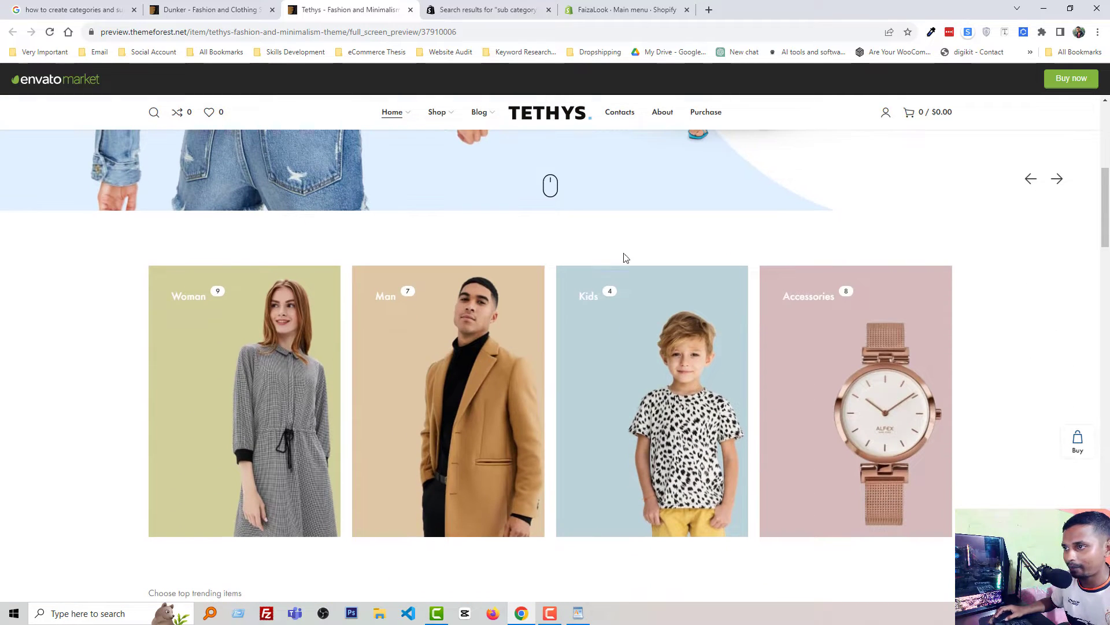
mouse_move(216, 335)
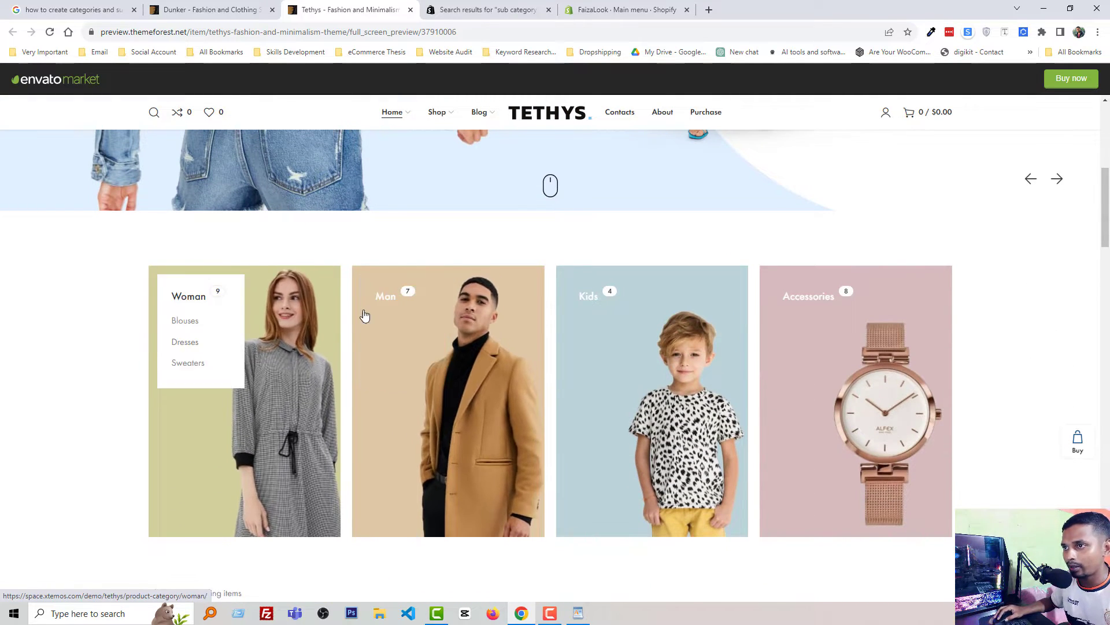
mouse_move(686, 320)
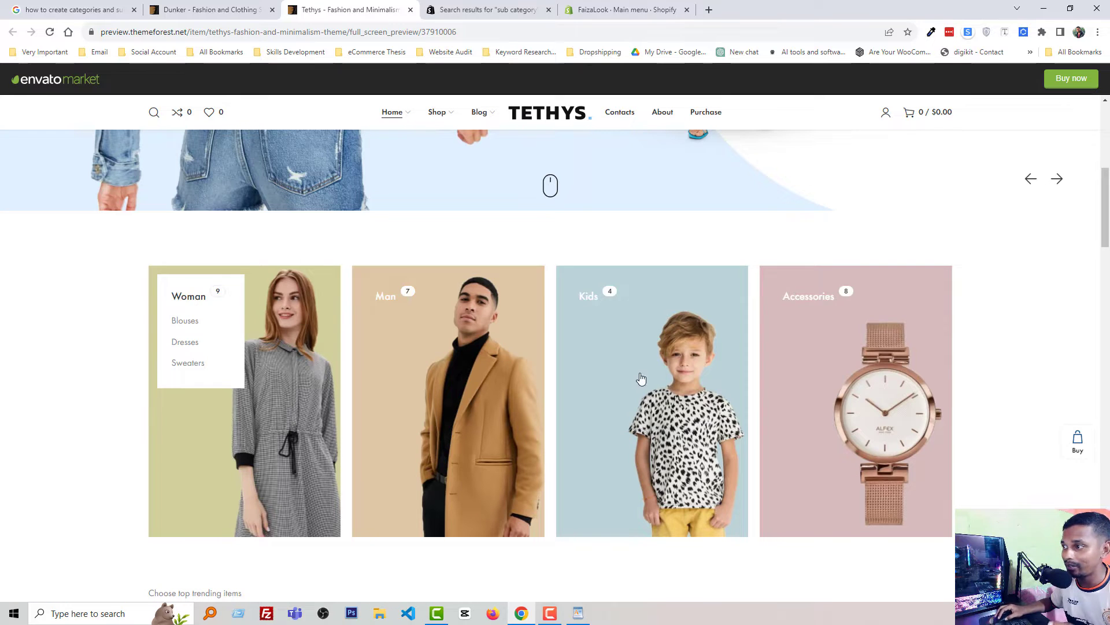
mouse_move(438, 395)
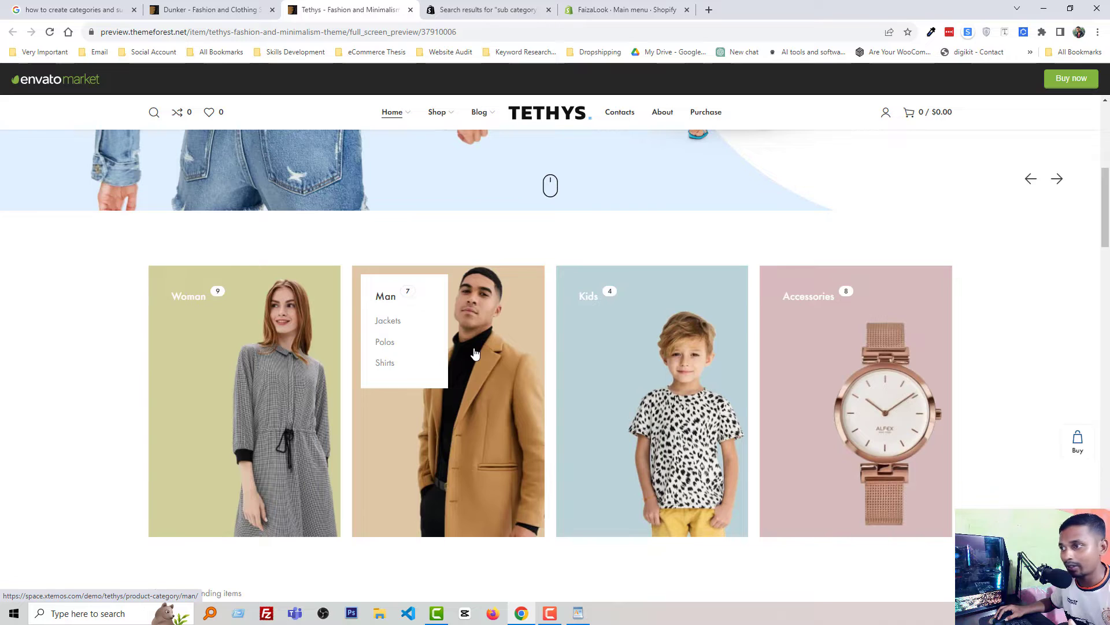
mouse_move(678, 350)
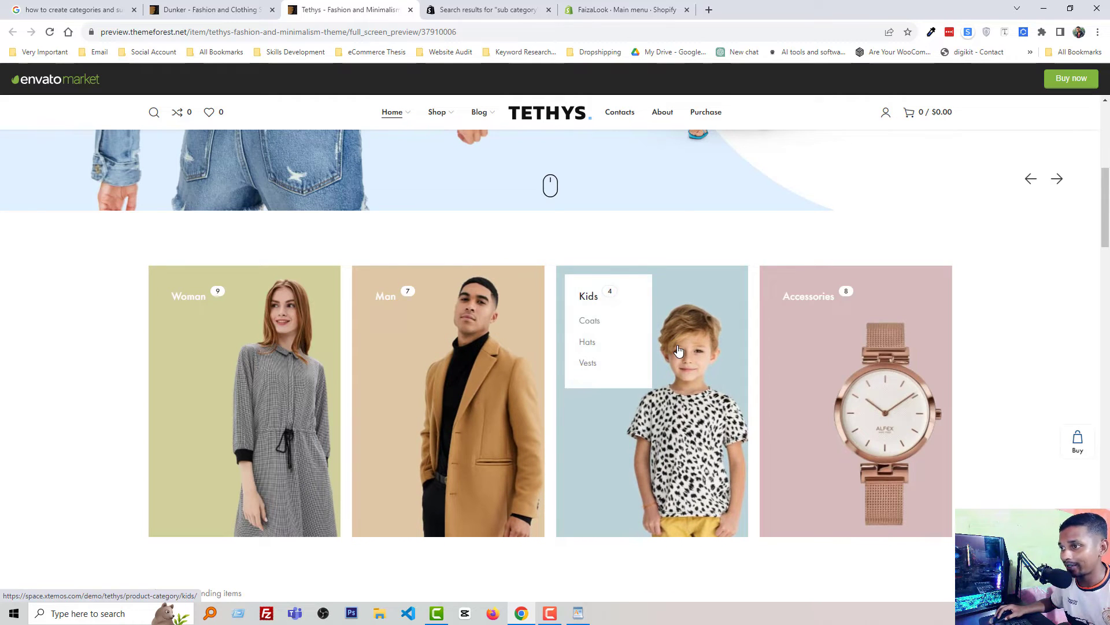
mouse_move(898, 386)
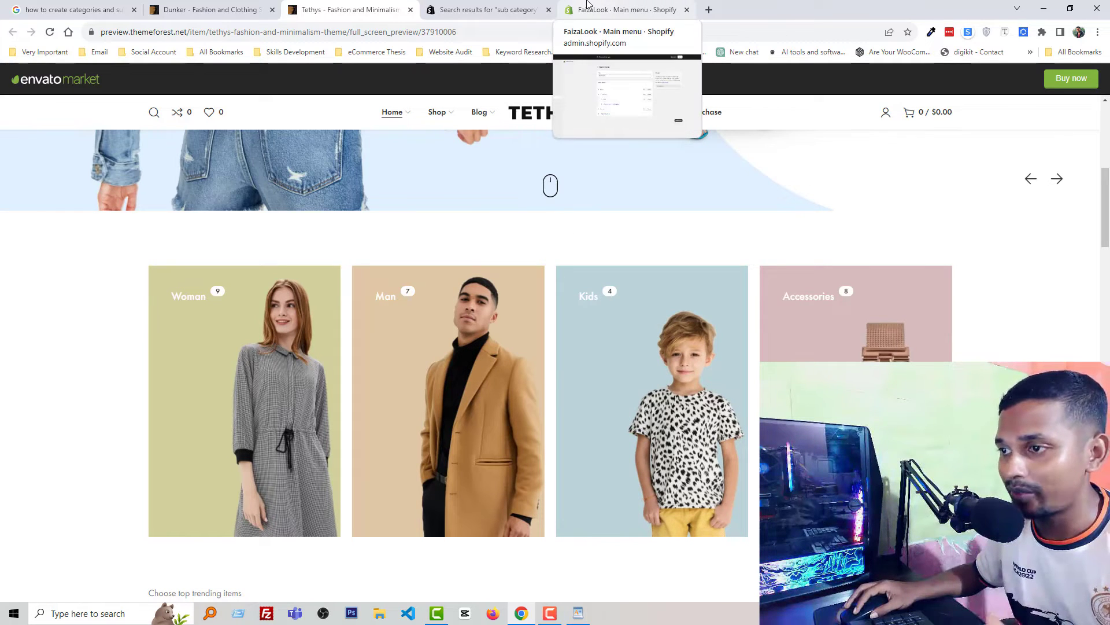
Leave the Main menu, discarding unsaved edits, and open the seven-item Collections list.
click(587, 4)
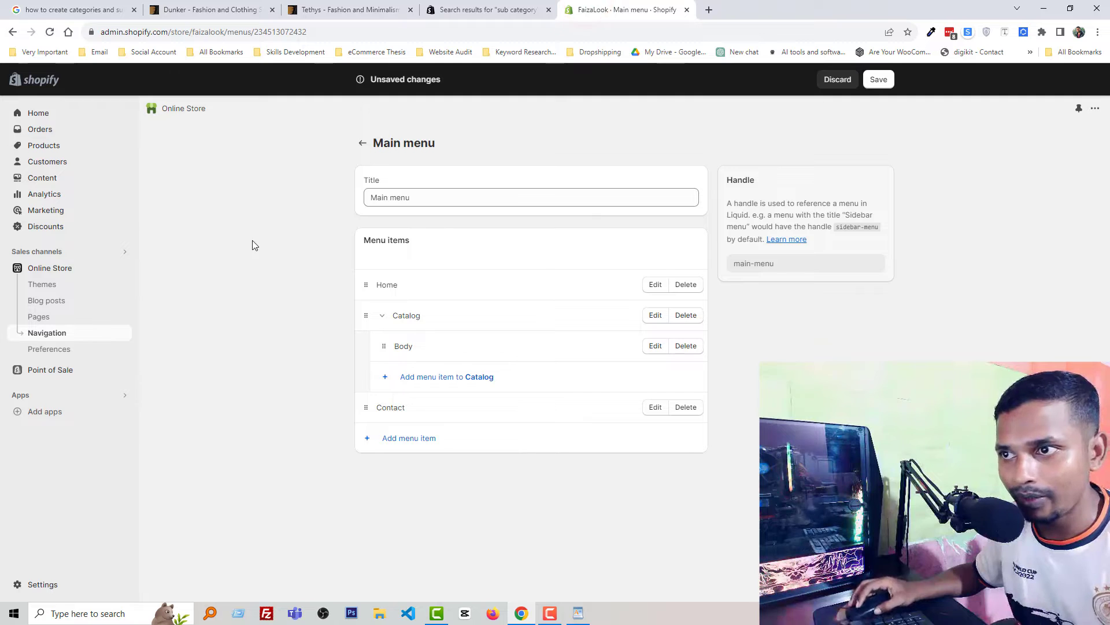
click(44, 146)
click(708, 364)
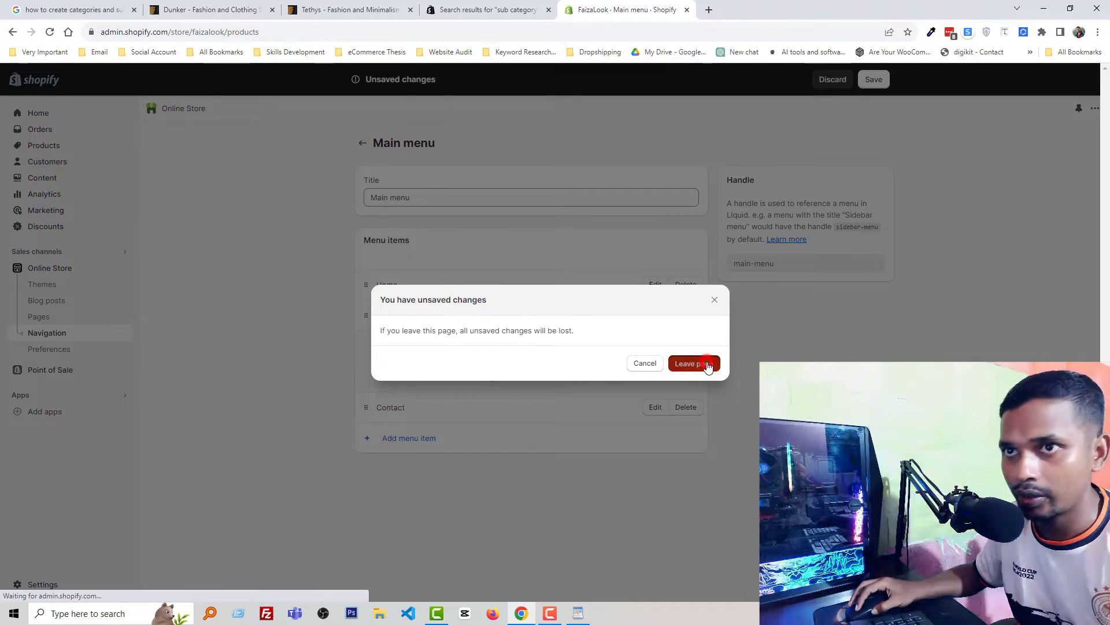
click(50, 164)
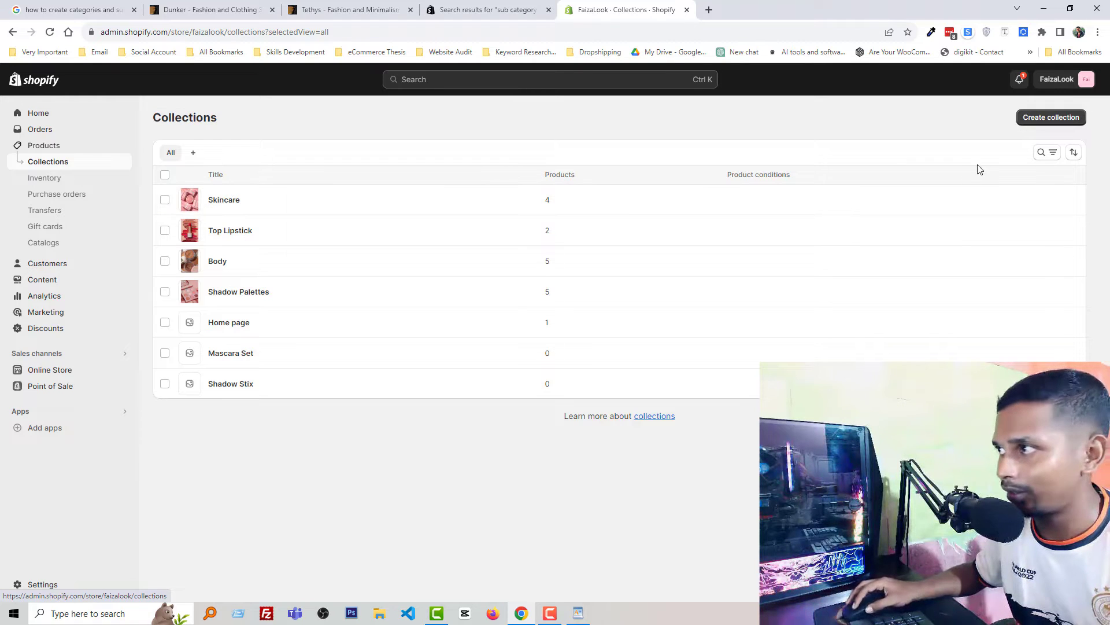
Start a new collection and look over its blank form before returning to the Tethys preview.
click(1031, 121)
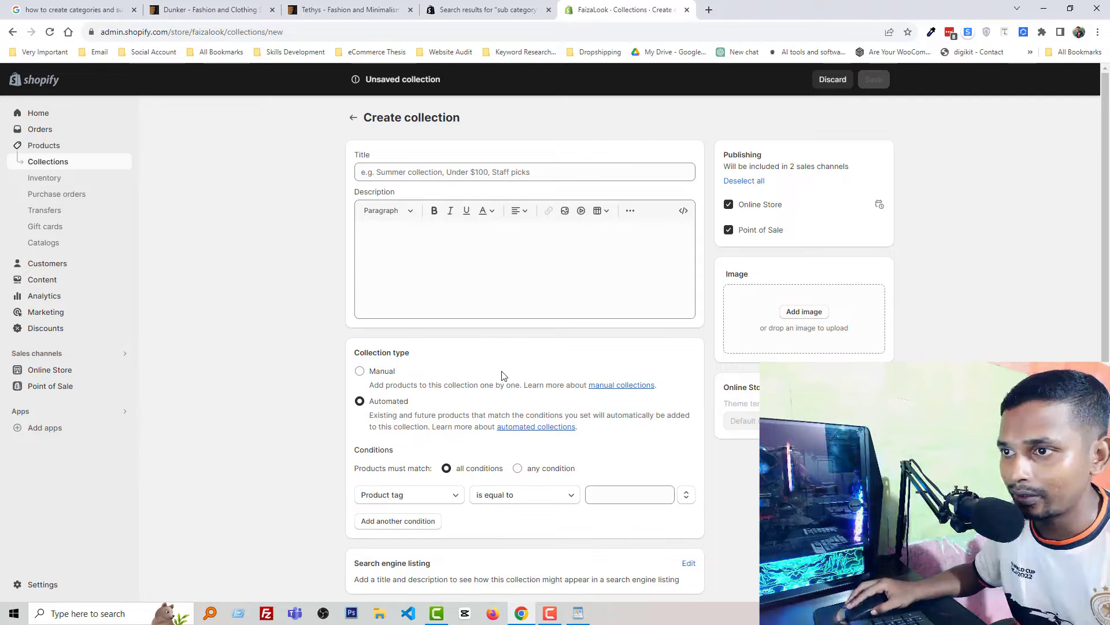
scroll(503, 377, down, 1)
scroll(471, 504, up, 1)
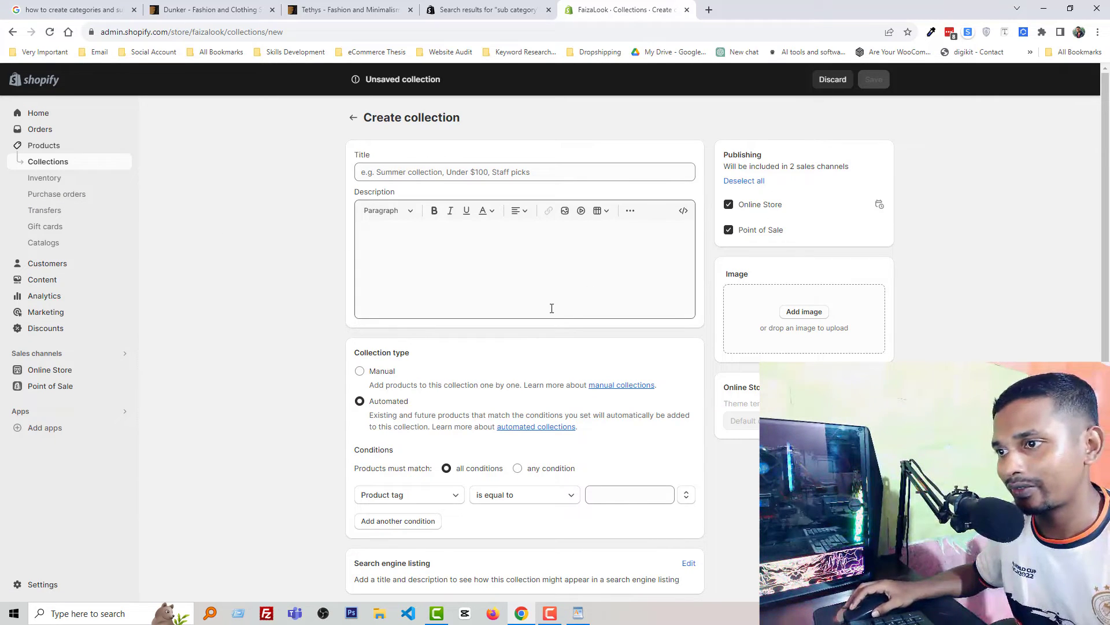
scroll(468, 449, down, 1)
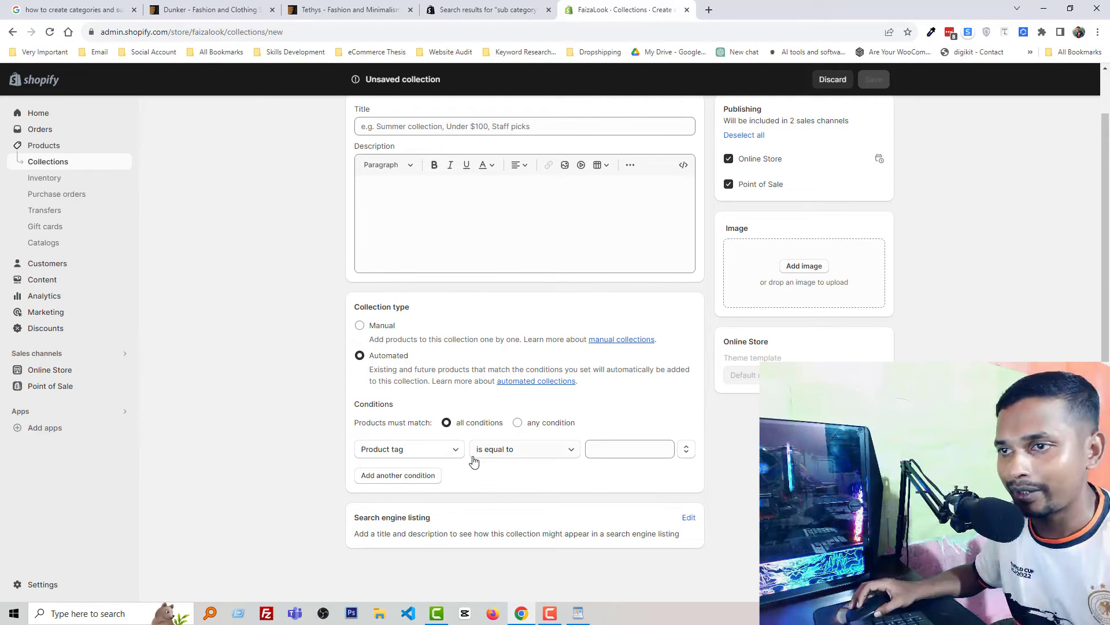
scroll(457, 405, up, 1)
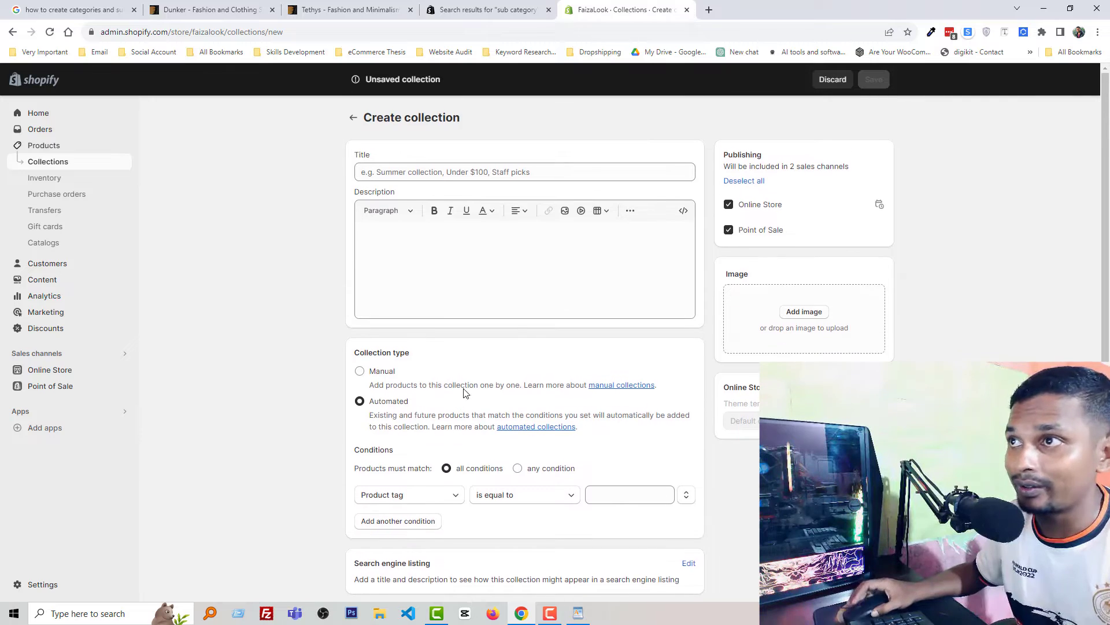
click(351, 10)
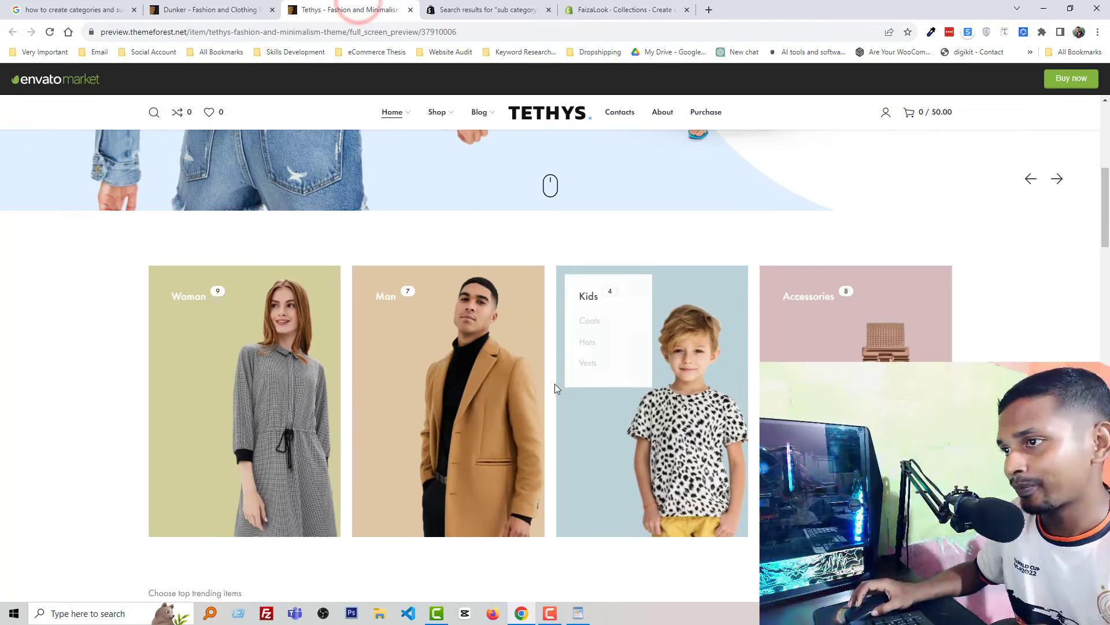
Compare the Woman and Man subcategory dropdowns, then scroll back to the Jeans Jacket And Shorts banner.
mouse_move(223, 372)
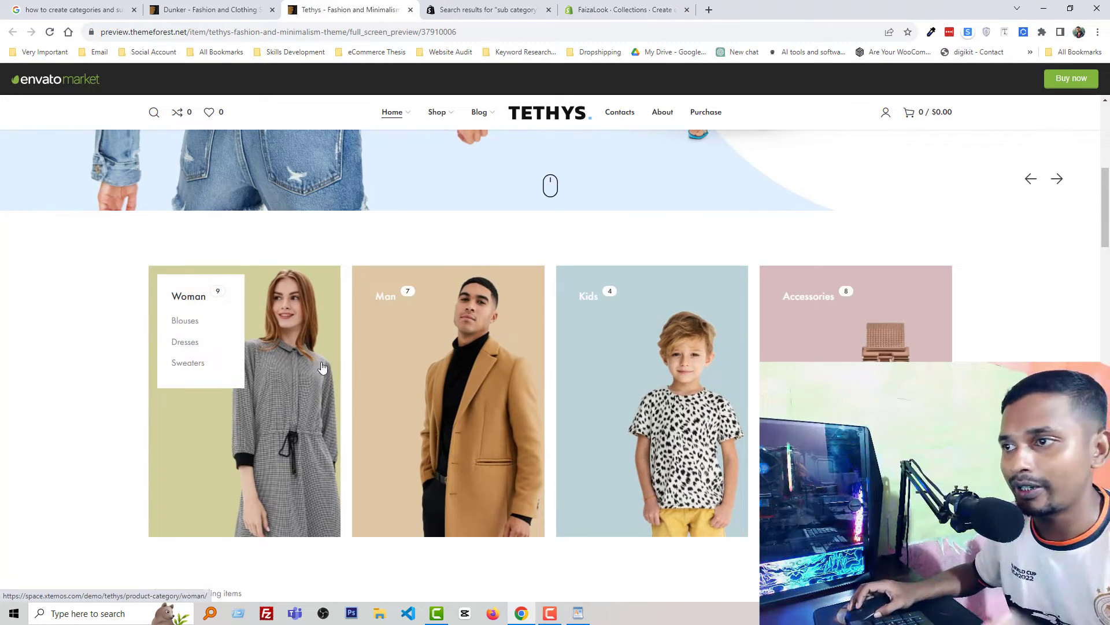
mouse_move(447, 363)
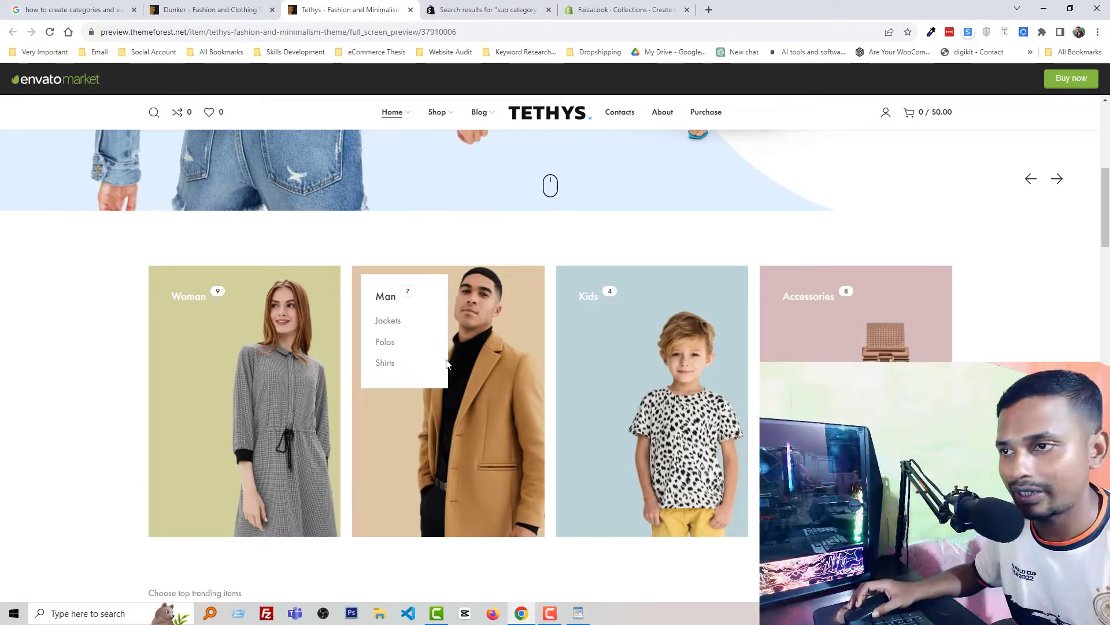
mouse_move(243, 409)
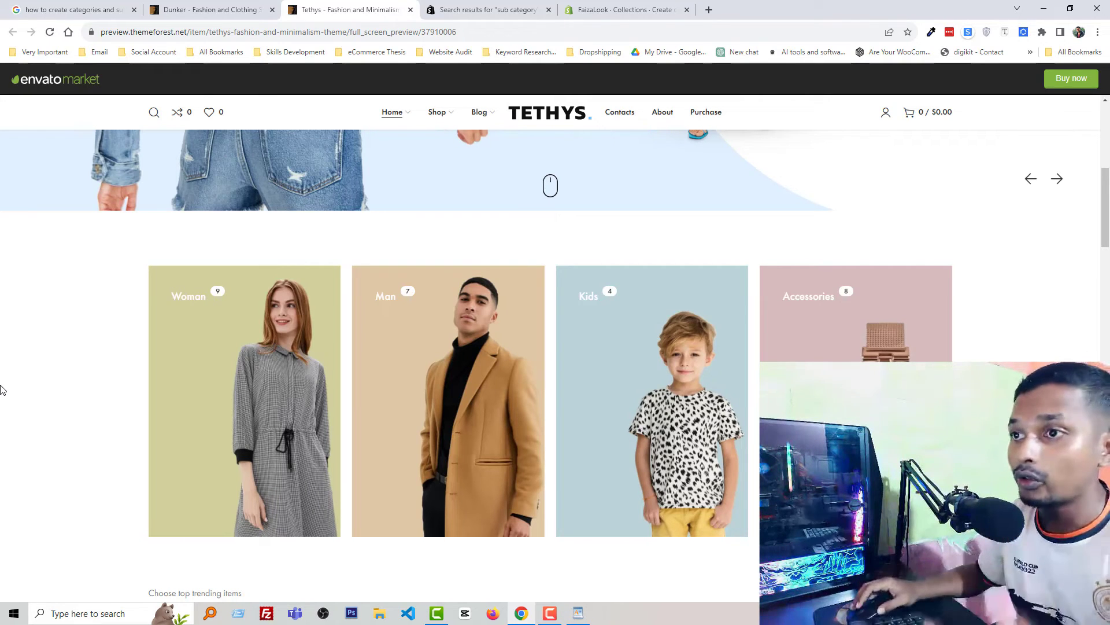
scroll(107, 422, up, 5)
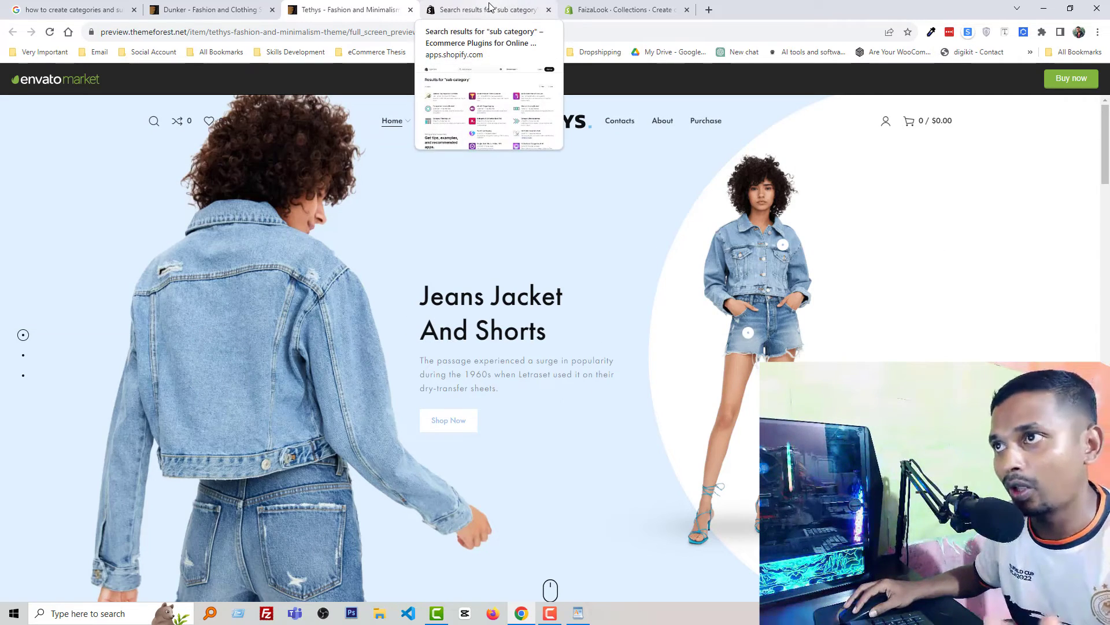
click(489, 8)
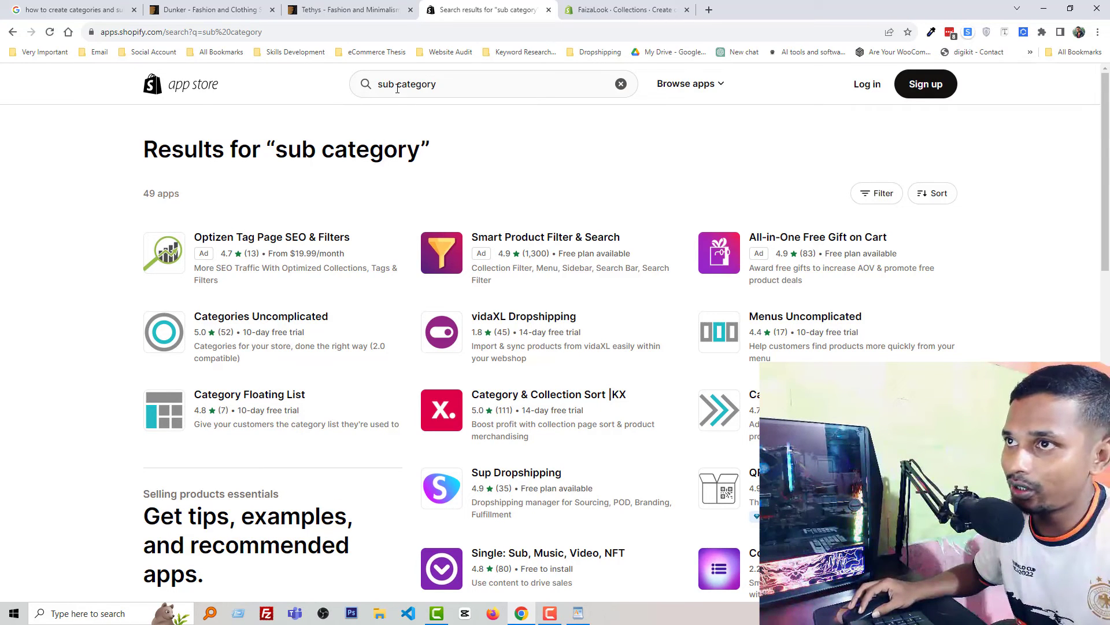
View the 49 App Store results for 'sub category' with the search suggestions closed.
click(451, 87)
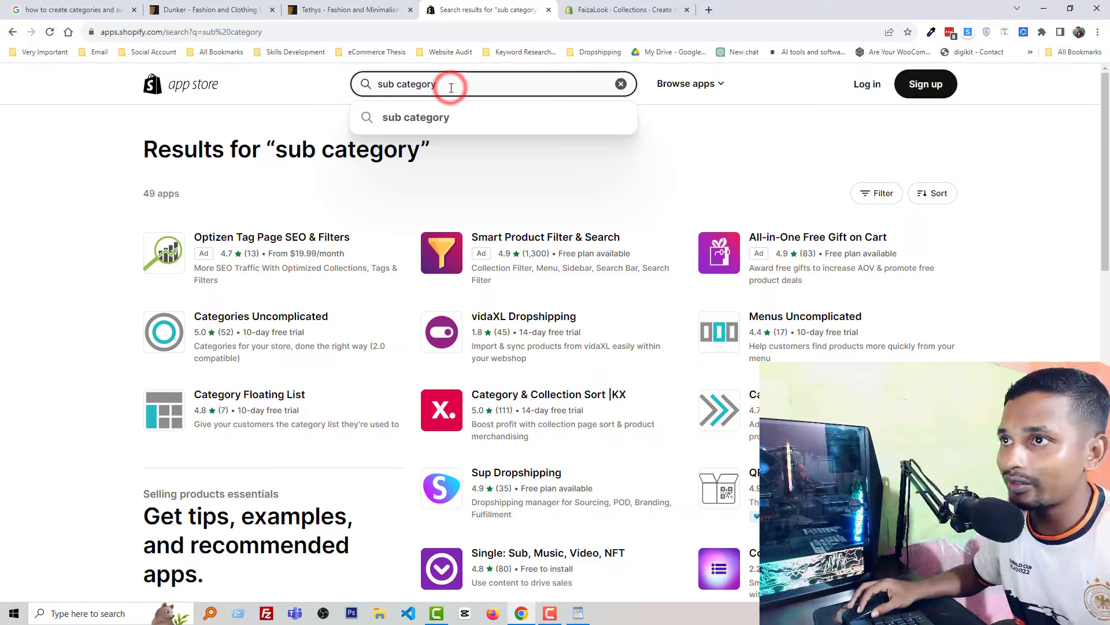
click(56, 232)
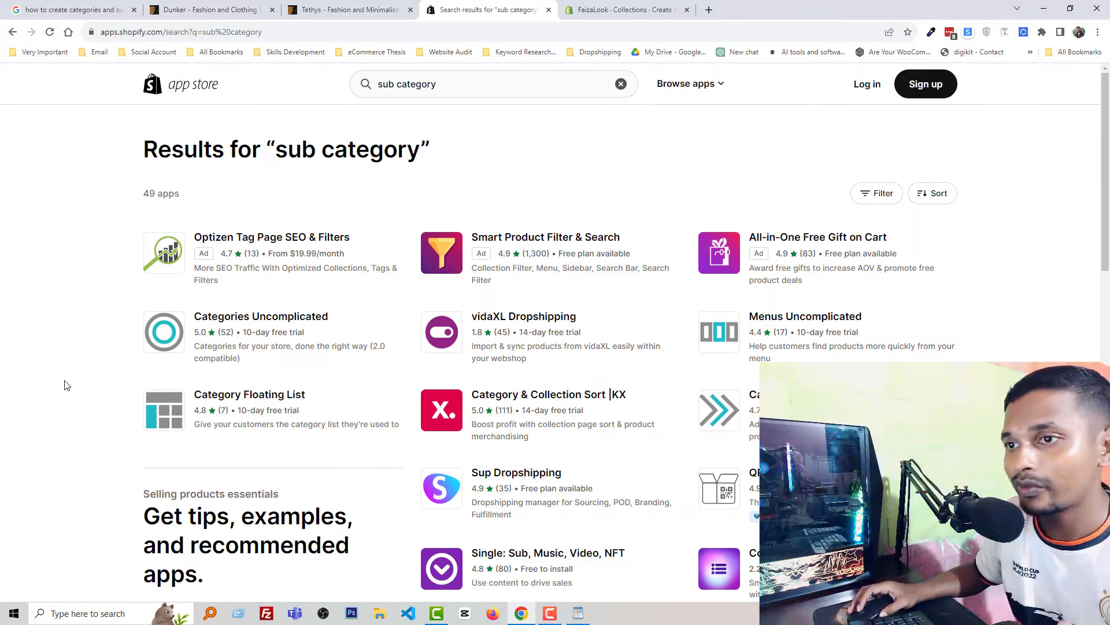